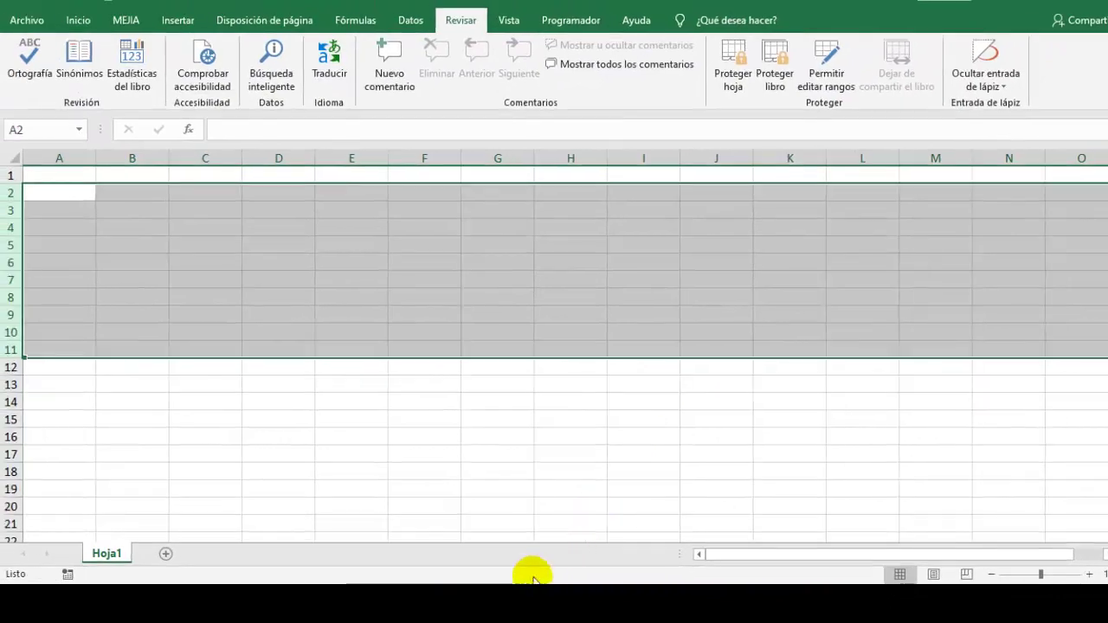
Step: Clear the row selection by selecting empty cell F13 in the blank worksheet
{"action": "left_click", "coordinate": [408, 386]}
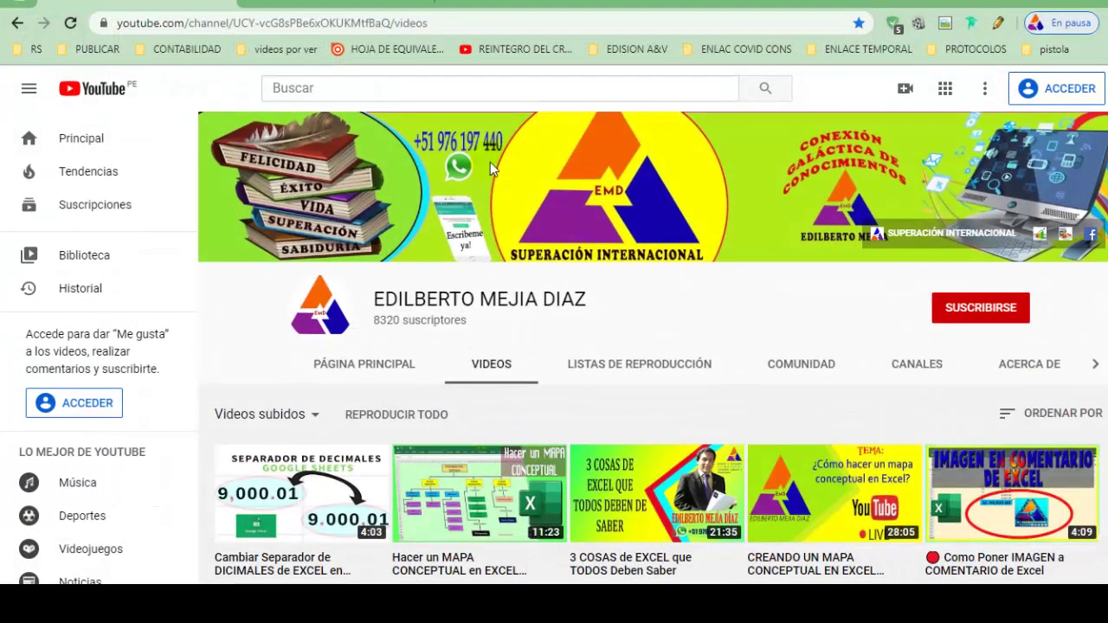
Step: Search Google for 'filosfia' from a new Chrome tab
{"action": "left_click", "coordinate": [381, 12]}
{"action": "left_click", "coordinate": [354, 31]}
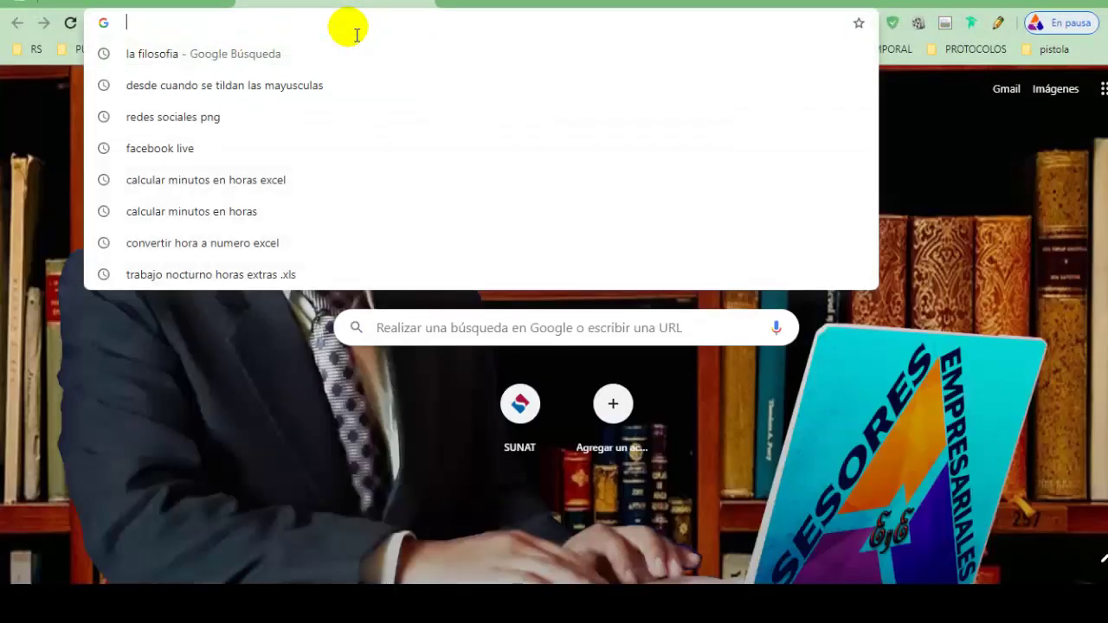
{"action": "type", "text": "filosfia"}
{"action": "key", "text": "Return"}
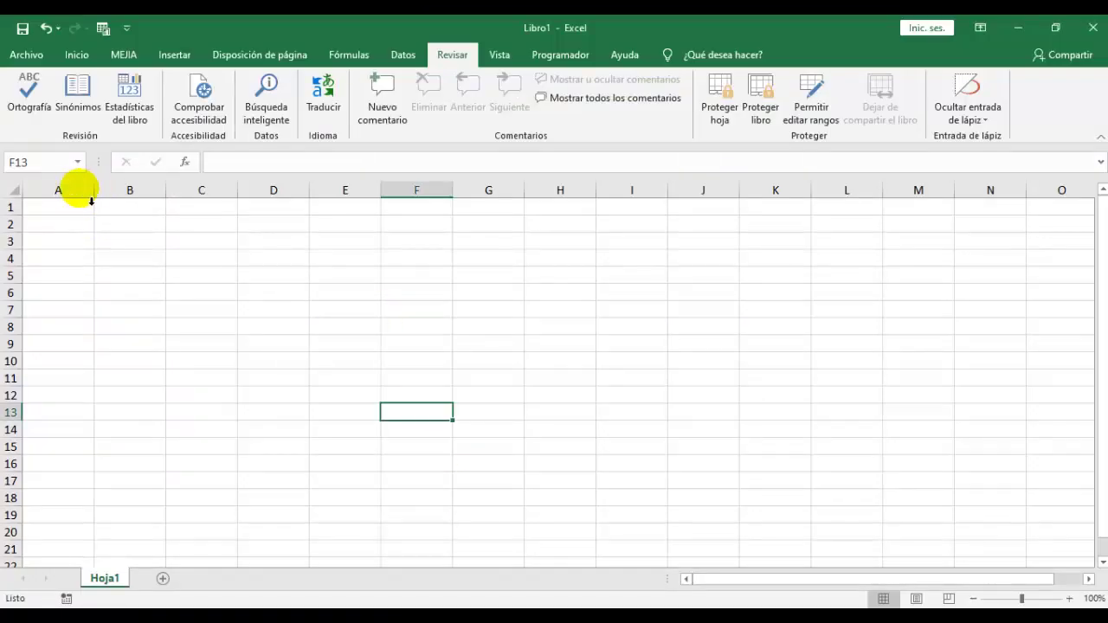
Step: Narrow column A, then merge and center B2:J10 with text wrapping on
{"action": "mouse_move", "coordinate": [94, 194]}
{"action": "left_mouse_down"}
{"action": "mouse_move", "coordinate": [53, 199]}
{"action": "mouse_move", "coordinate": [649, 364]}
{"action": "left_mouse_up"}
{"action": "left_click", "coordinate": [87, 225]}
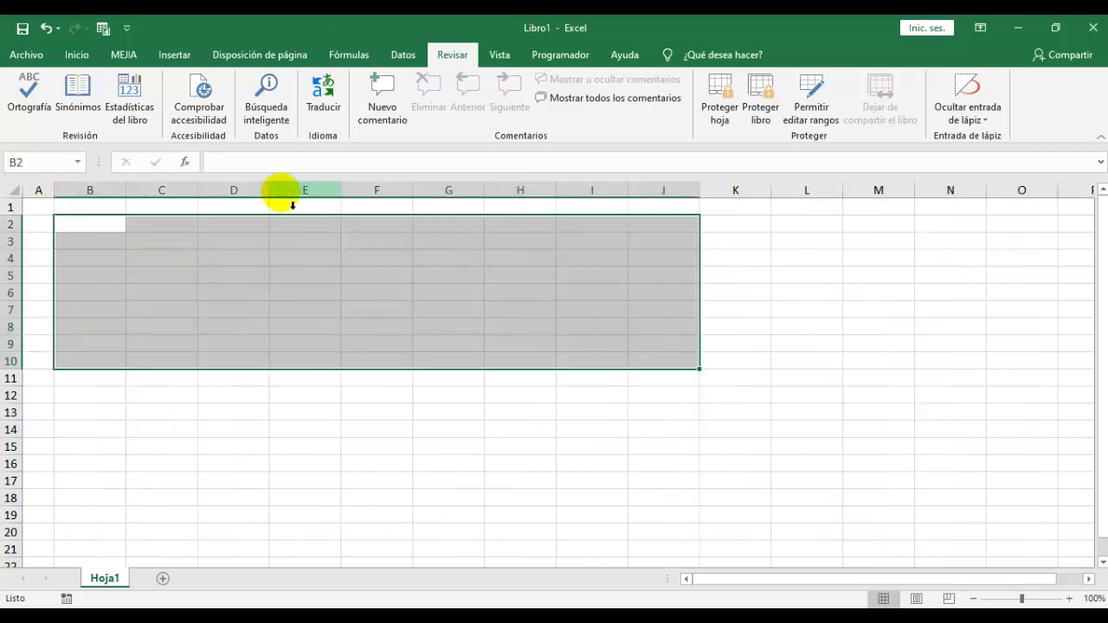
{"action": "left_click", "coordinate": [85, 58]}
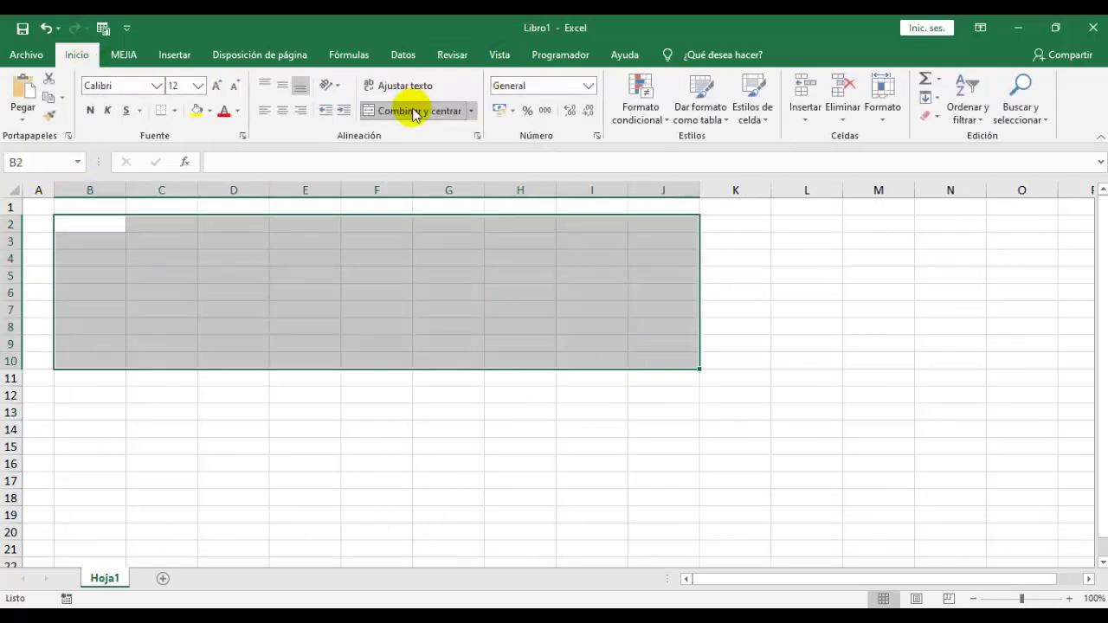
{"action": "left_click", "coordinate": [416, 109]}
{"action": "left_click", "coordinate": [390, 86]}
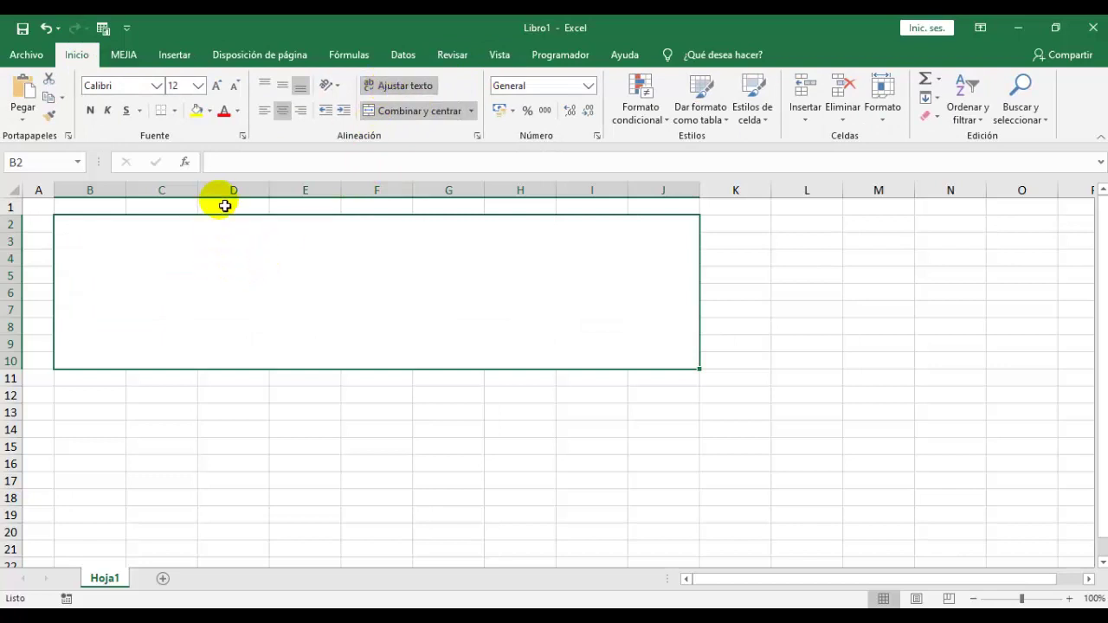
Step: Paste the philosophy paragraph into the merged cell and delete the empty rows 6–10
{"action": "left_click", "coordinate": [218, 165]}
{"action": "type", "text": "La filosofía se ocupa de las preguntas que nos constituyen como seres humanos. Si dejáramos de planteárnoslas, perderíamos nuestra humanidad”. “Las humanidades son fundamentales para la democracia. La filosofía aporta herramientas de pensamiento crítico que ayudan a cuestionar la tradición y la autoridad."}
{"action": "key", "text": "Return"}
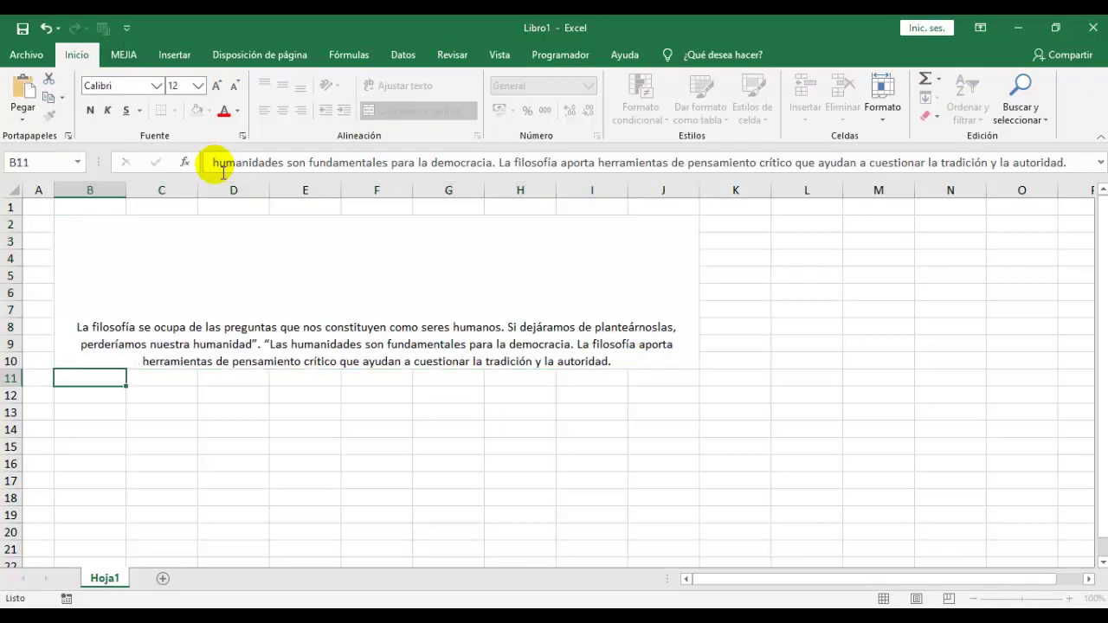
{"action": "left_click", "coordinate": [222, 292]}
{"action": "left_click_drag", "start_coordinate": [15, 294], "coordinate": [18, 367]}
{"action": "key", "text": "ctrl+minus"}
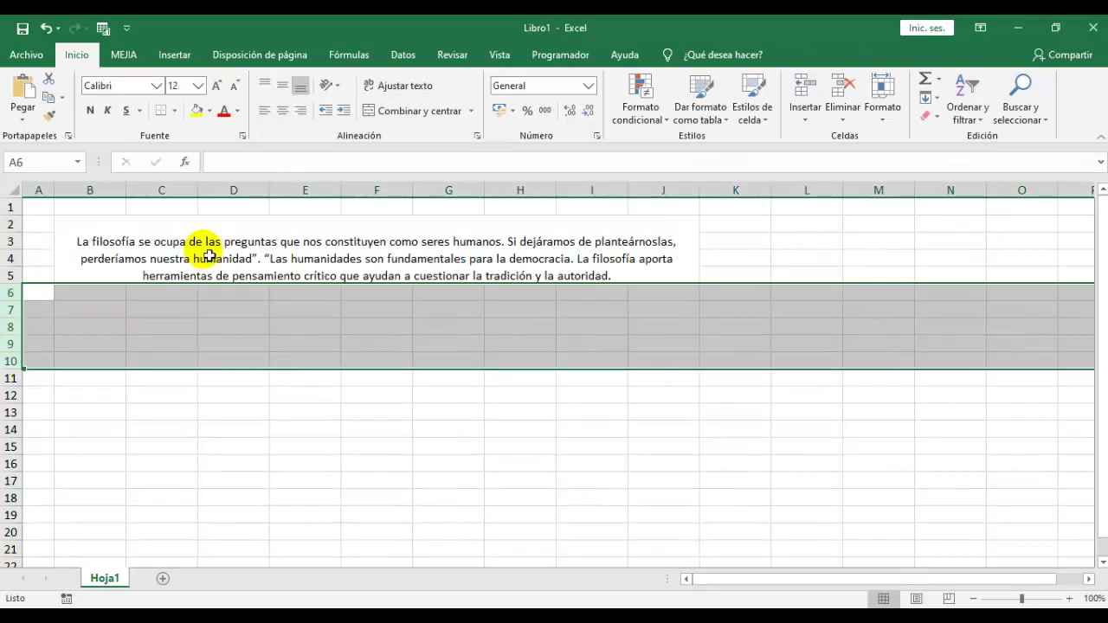
Step: Enlarge the paragraph's font to 14 point and insert a new row at row 4
{"action": "left_click", "coordinate": [241, 238]}
{"action": "left_click", "coordinate": [217, 86]}
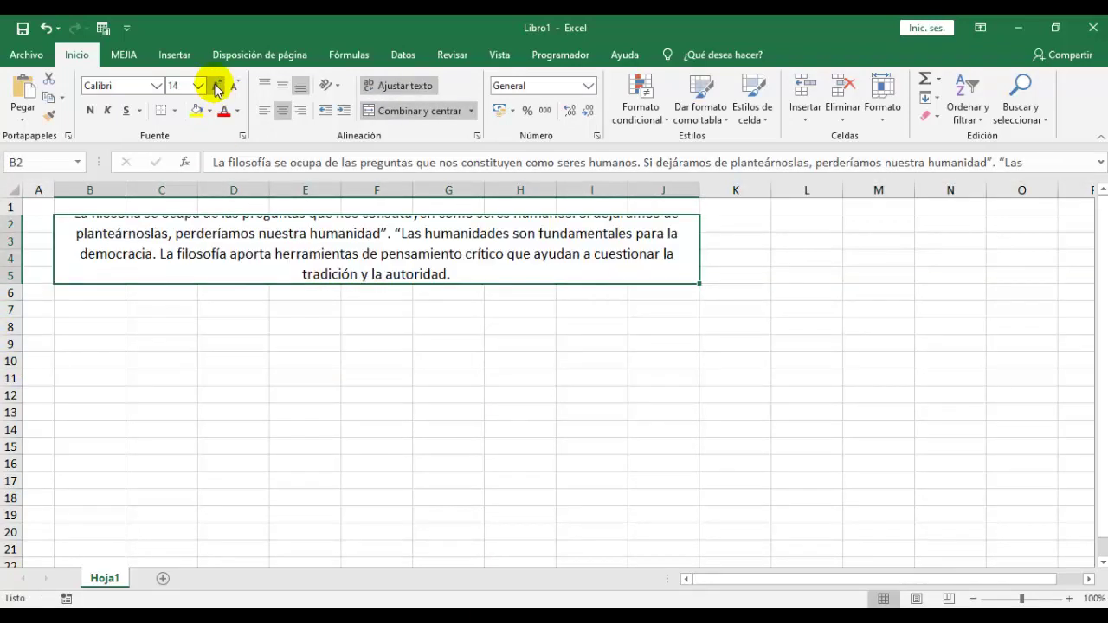
{"action": "left_click", "coordinate": [12, 258]}
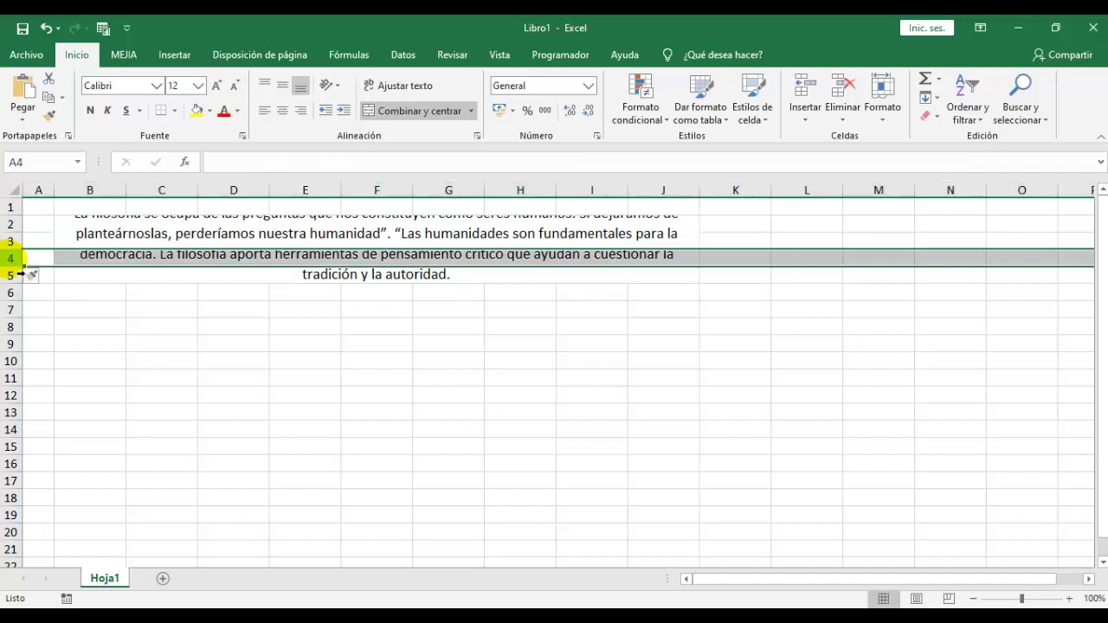
{"action": "key", "text": "ctrl+plus"}
{"action": "left_click", "coordinate": [300, 391]}
{"action": "left_click", "coordinate": [331, 239]}
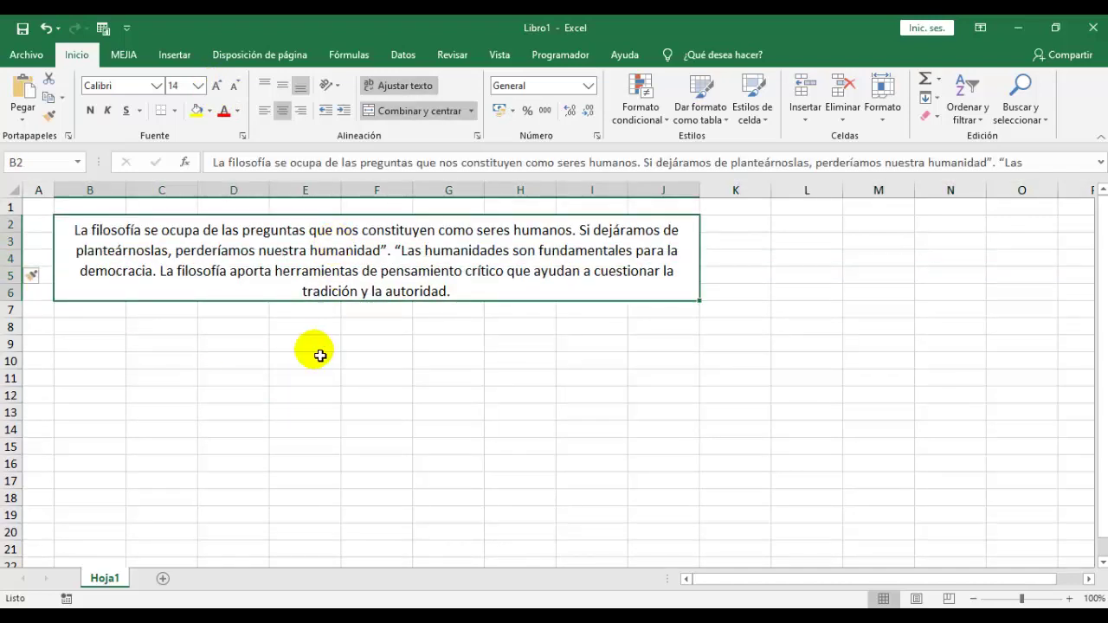
Step: Misspell ocupa, preguntas, ayudan, tradición and autoridad in the paragraph, then copy the merged cell
{"action": "double_click", "coordinate": [199, 230]}
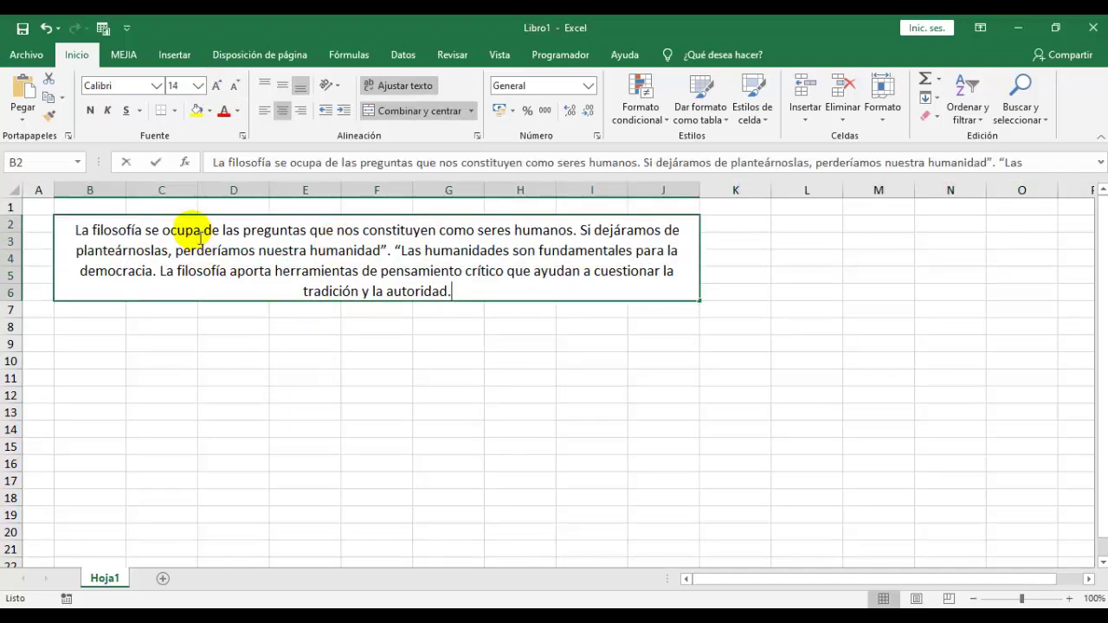
{"action": "key", "text": "BackSpace"}
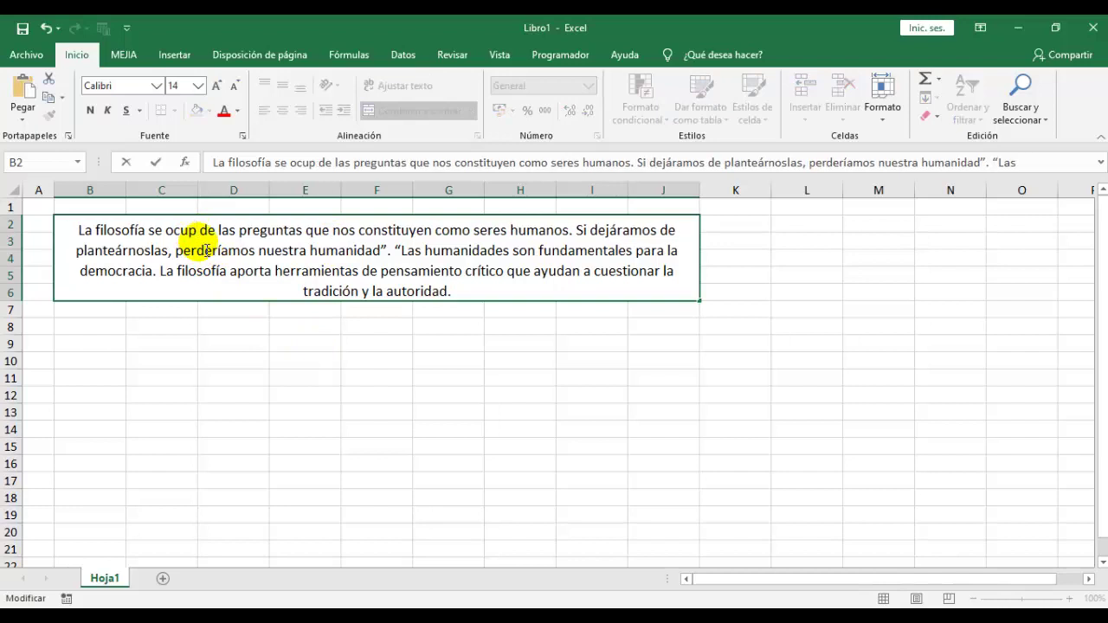
{"action": "left_click", "coordinate": [421, 393]}
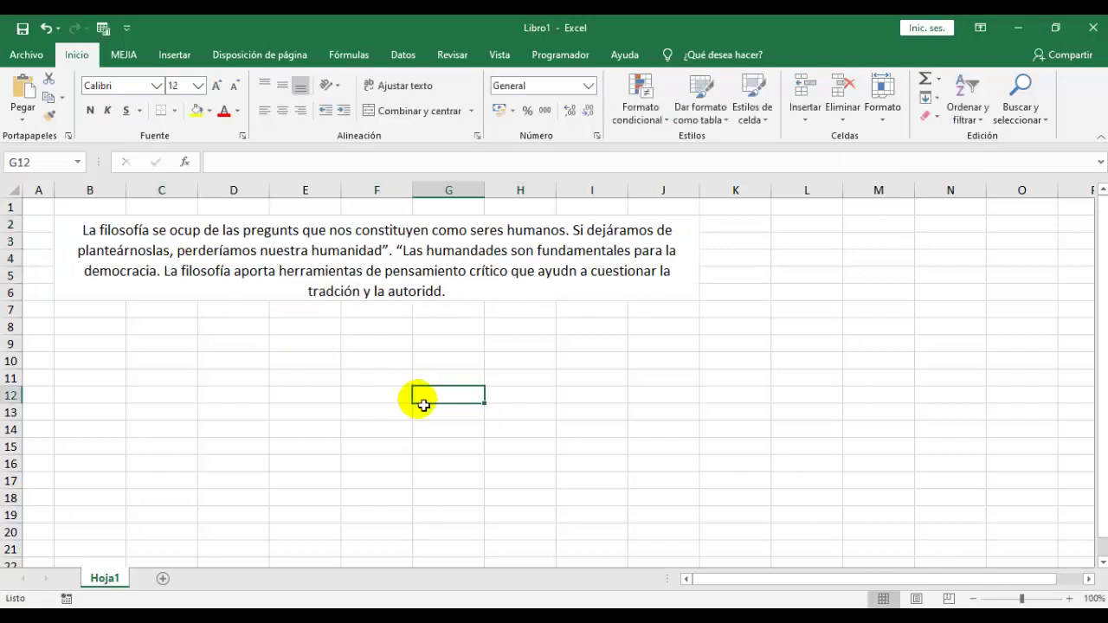
{"action": "left_click", "coordinate": [358, 250]}
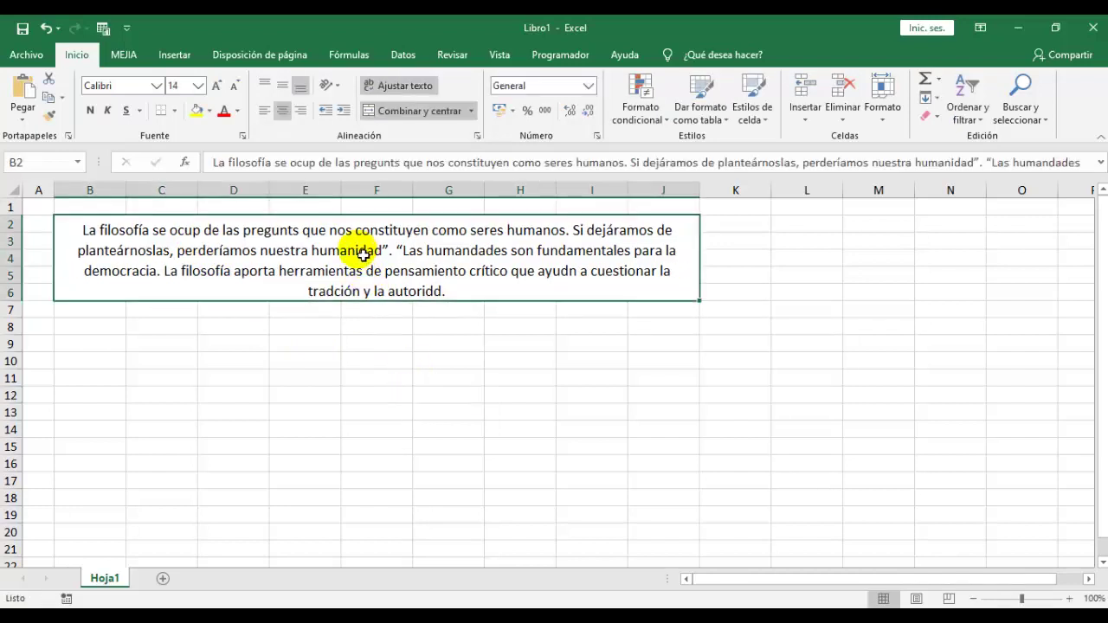
{"action": "key", "text": "ctrl+c"}
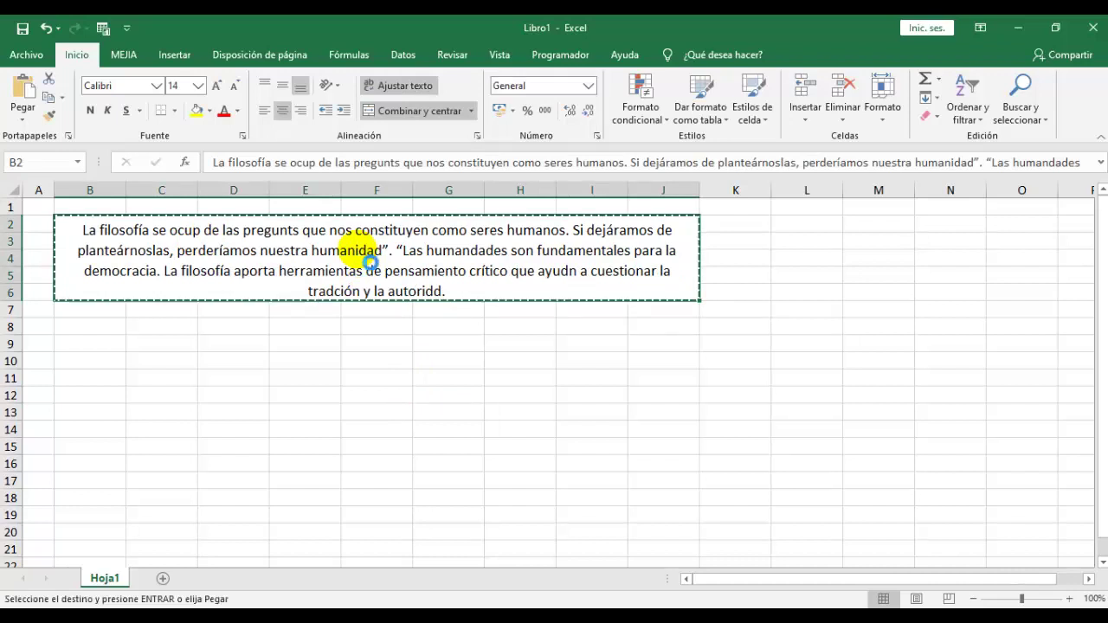
Step: Paste a second paragraph copy at row 9 and misspell humanidad as humnidad
{"action": "left_click", "coordinate": [11, 347]}
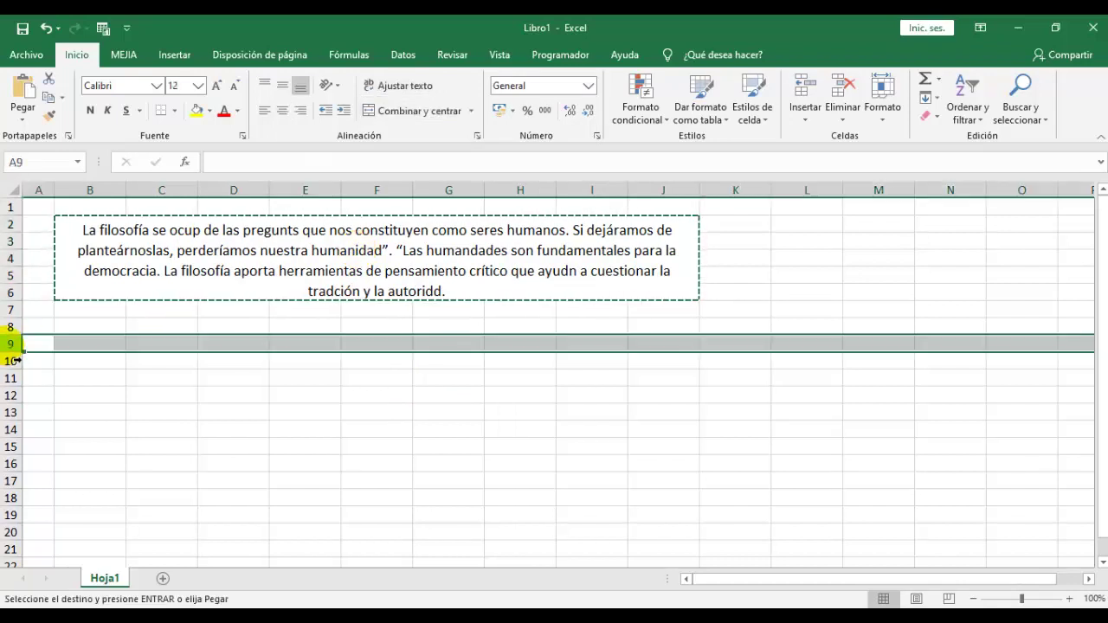
{"action": "key", "text": "ctrl+v"}
{"action": "double_click", "coordinate": [289, 381]}
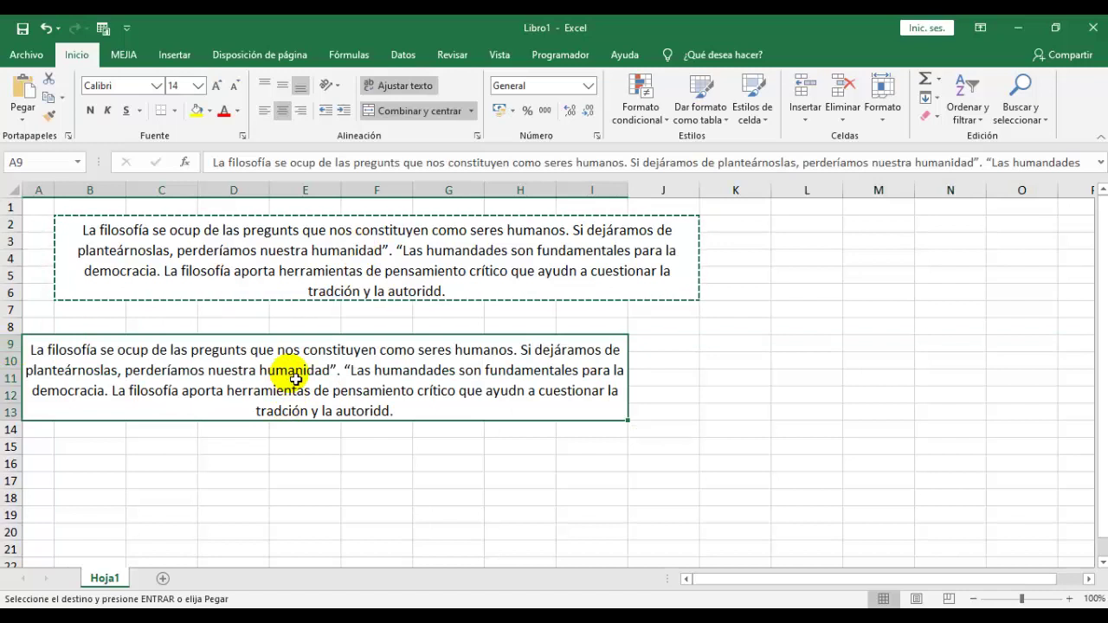
{"action": "key", "text": "Delete"}
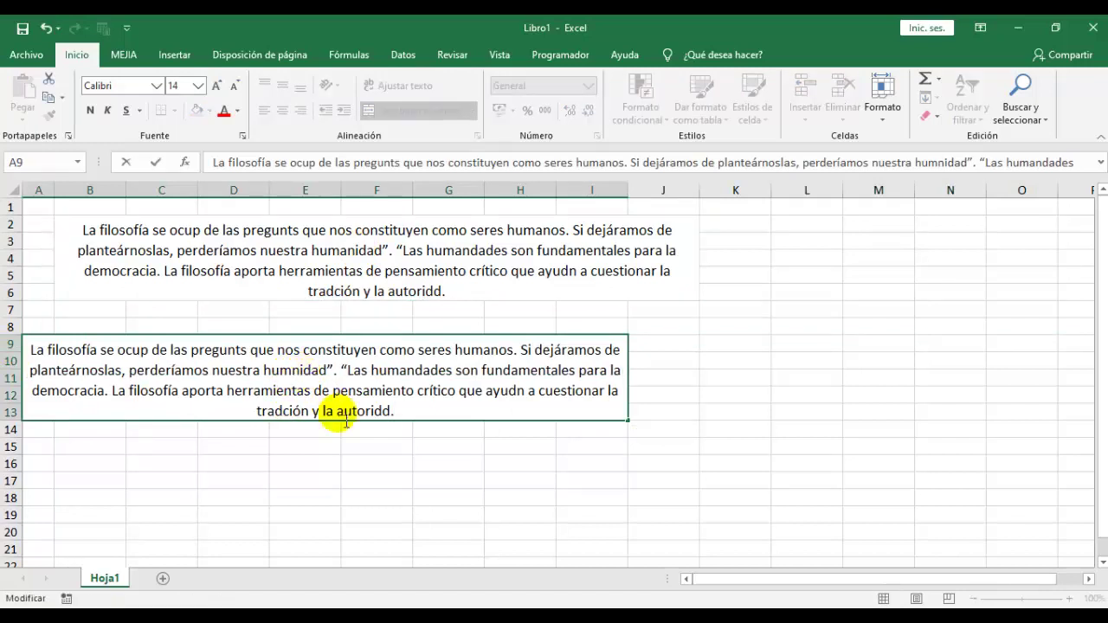
{"action": "left_click", "coordinate": [441, 512]}
Step: Copy rows 9–13 and paste them into rows 16–20 as a third copy
{"action": "left_click_drag", "start_coordinate": [10, 344], "coordinate": [9, 413]}
{"action": "key", "text": "ctrl+c"}
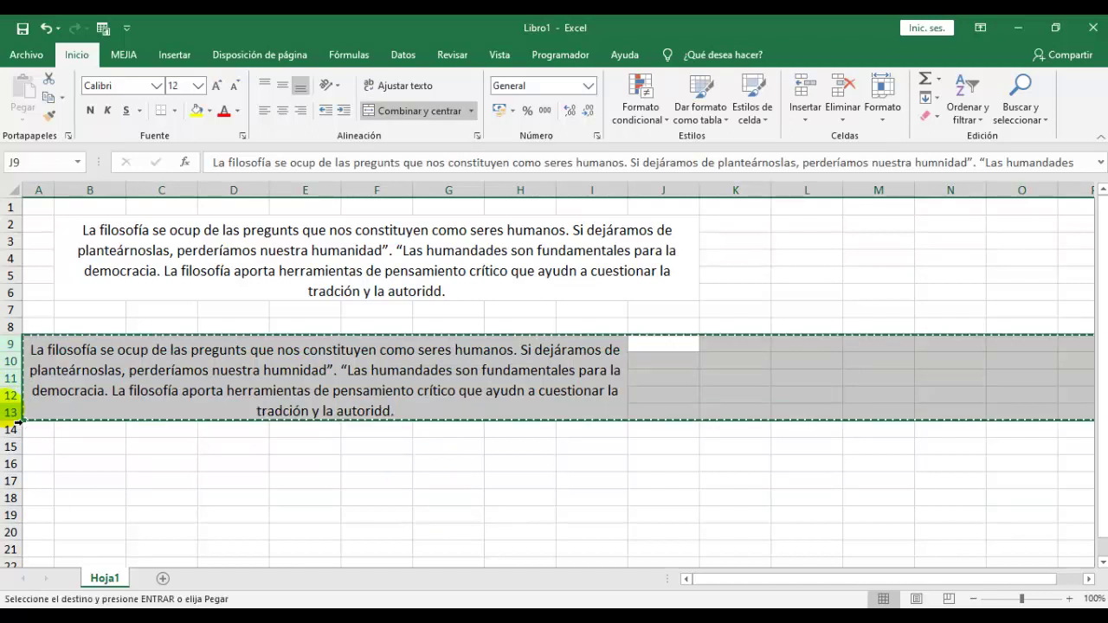
{"action": "left_click", "coordinate": [12, 466]}
{"action": "key", "text": "ctrl+v"}
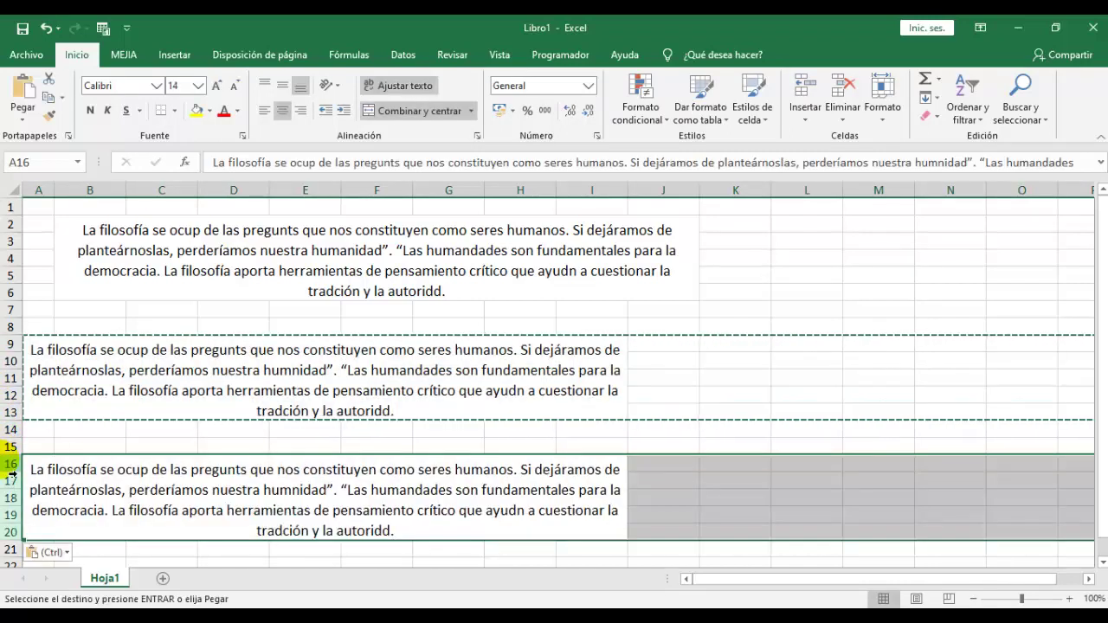
Step: Misspell seres as sers in the third paragraph copy
{"action": "left_click", "coordinate": [426, 475]}
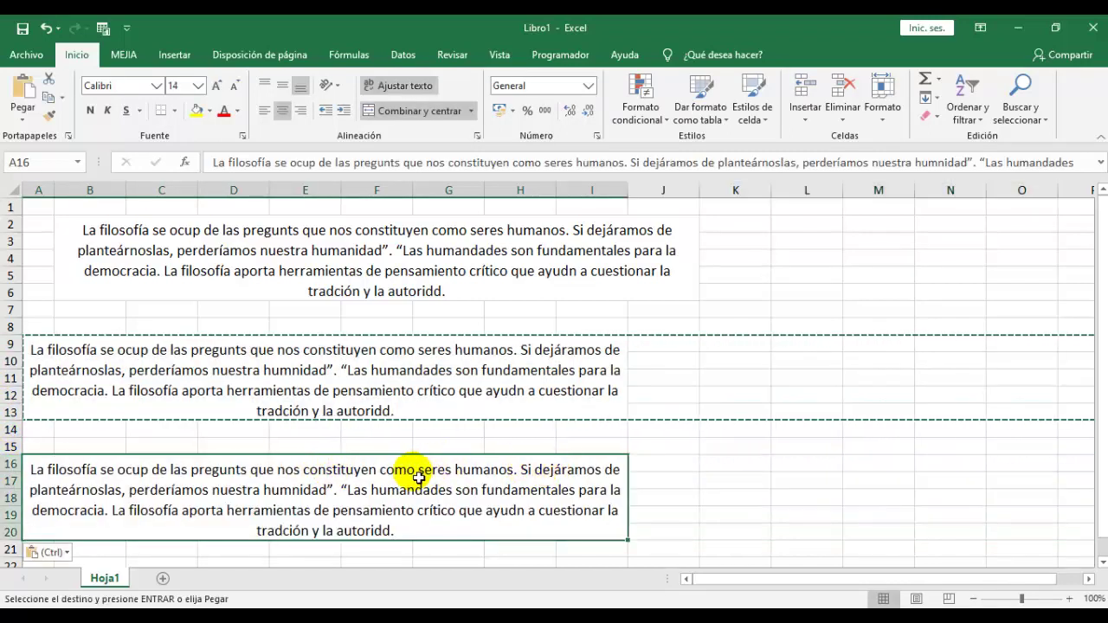
{"action": "double_click", "coordinate": [431, 477]}
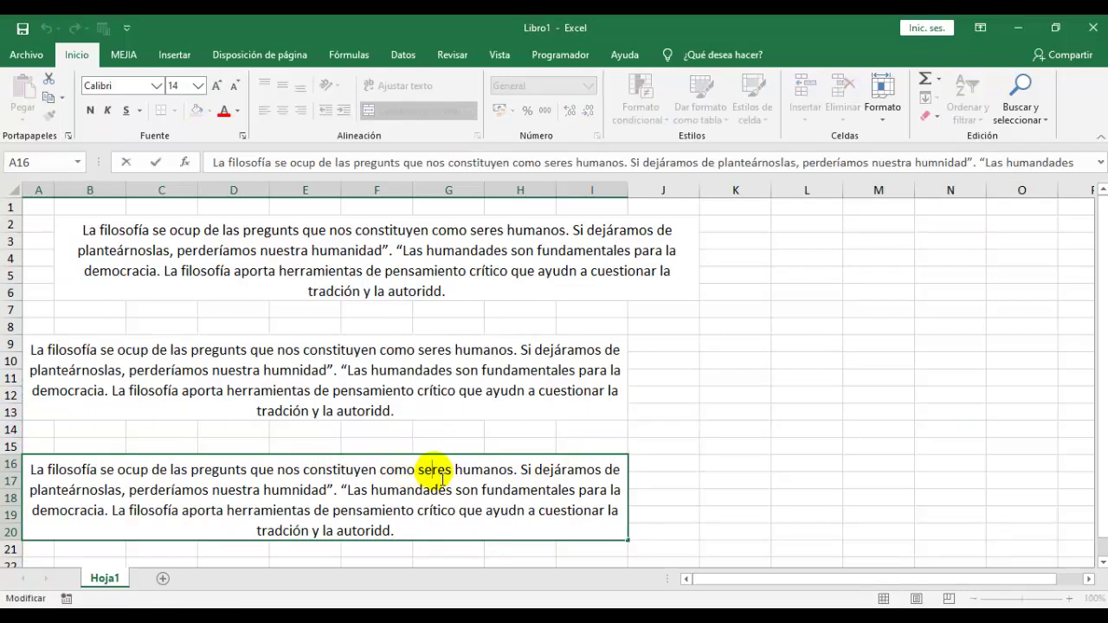
{"action": "key", "text": "BackSpace"}
{"action": "key", "text": "Return"}
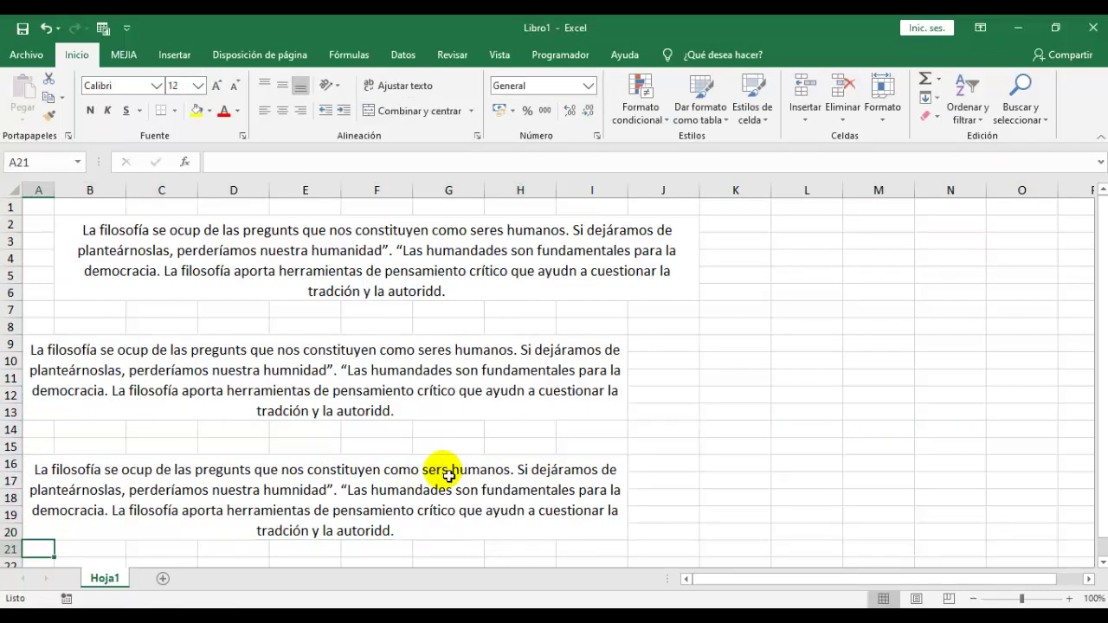
{"action": "left_click", "coordinate": [791, 469]}
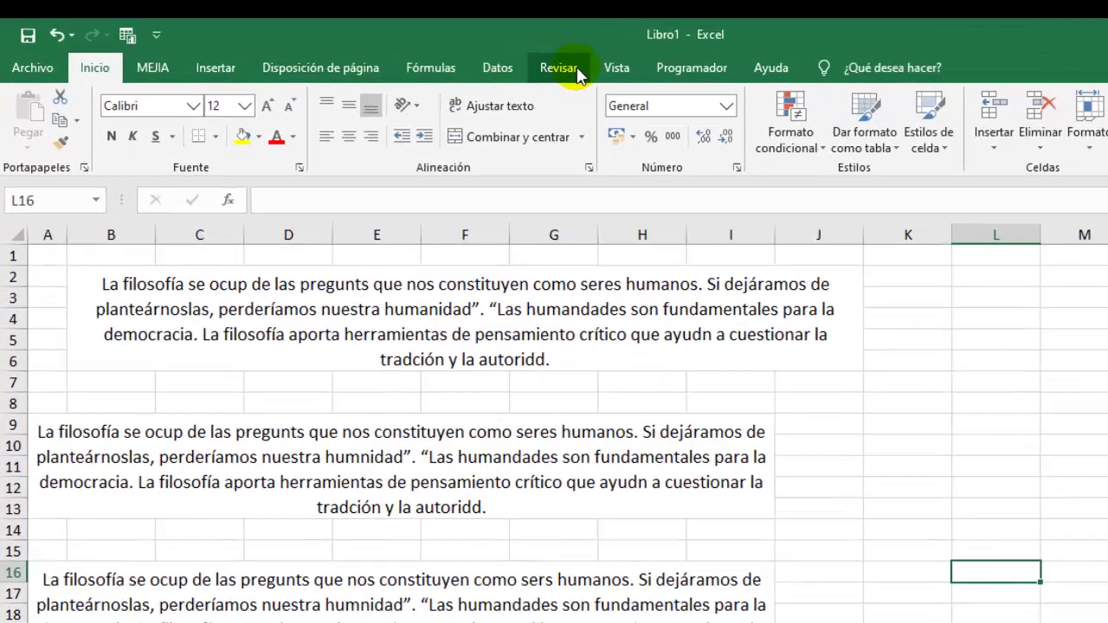
Step: Start the Revisar > Ortografía spell check from the top of the sheet
{"action": "left_click", "coordinate": [465, 55]}
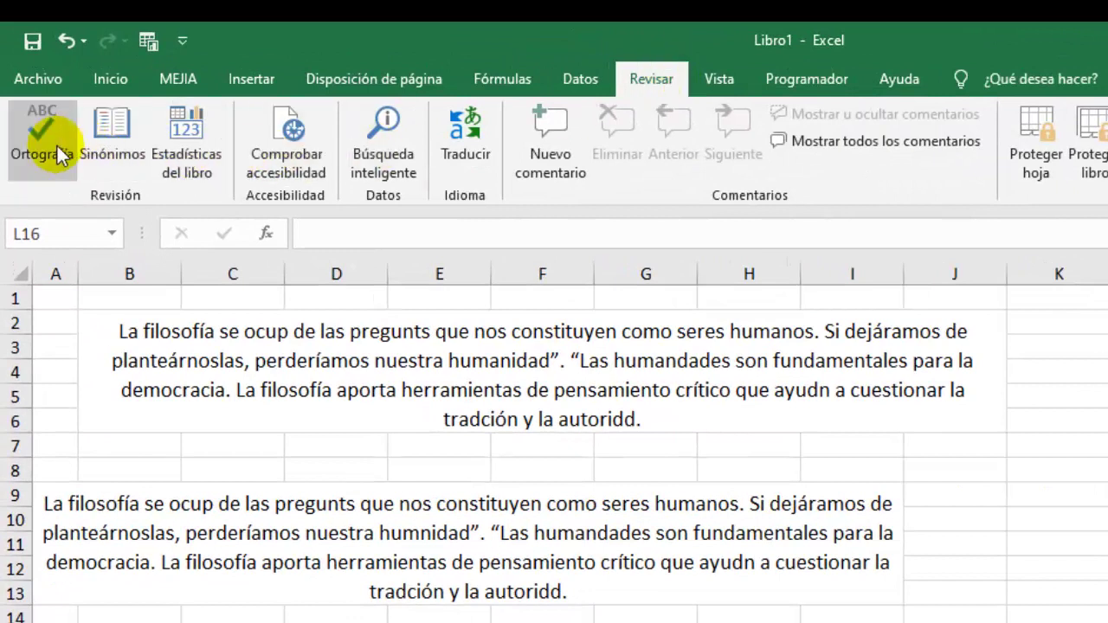
{"action": "left_click", "coordinate": [59, 151]}
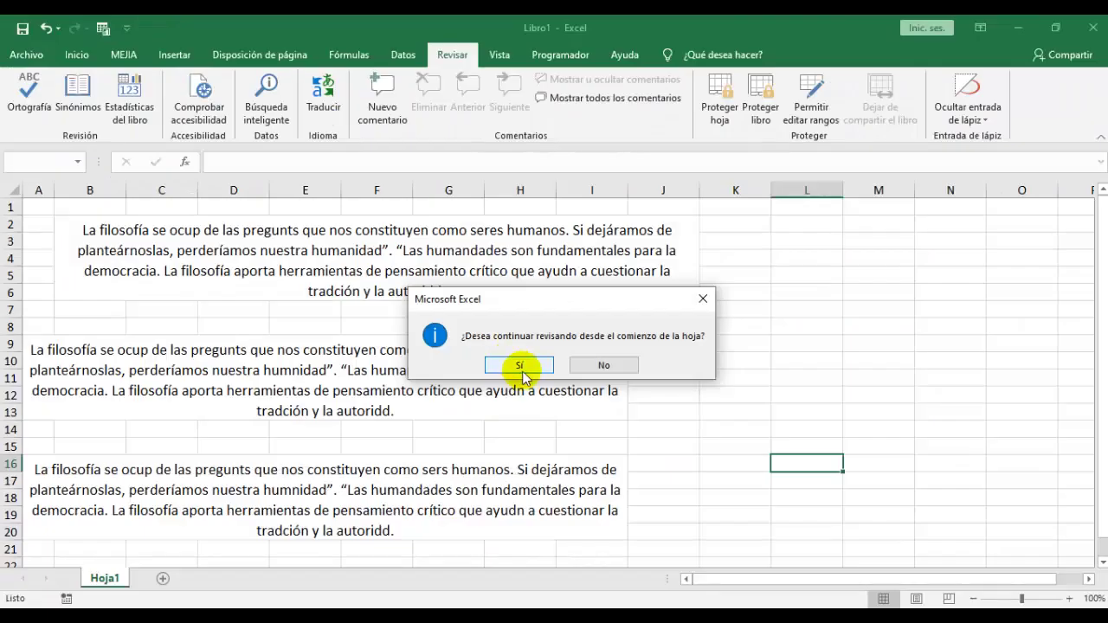
{"action": "left_click", "coordinate": [520, 367]}
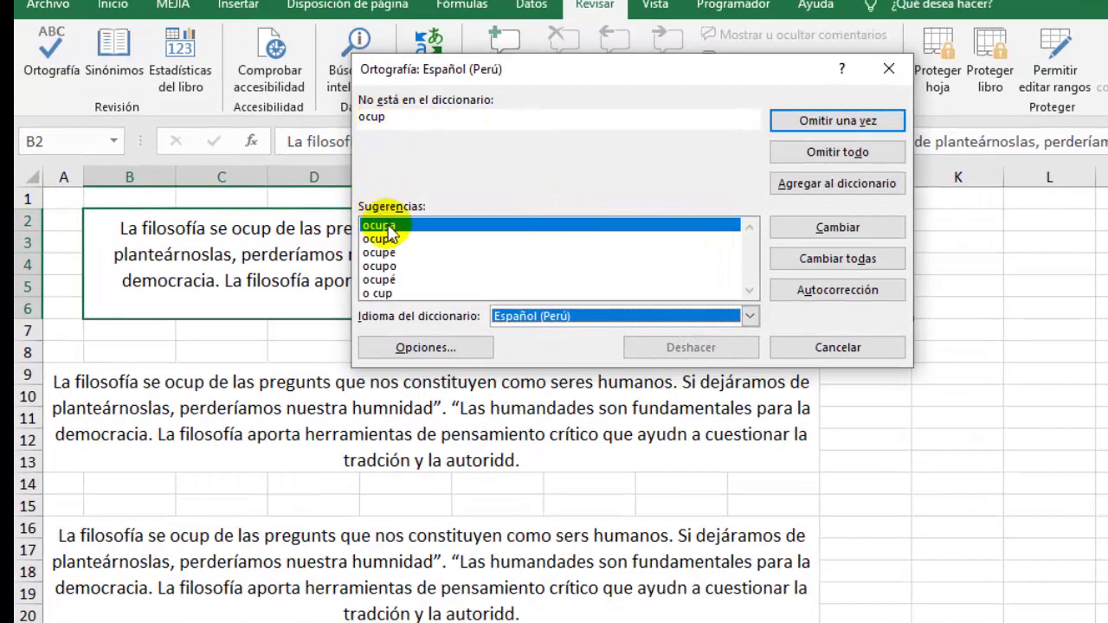
{"action": "mouse_move", "coordinate": [532, 76]}
{"action": "left_mouse_down"}
{"action": "mouse_move", "coordinate": [667, 75]}
{"action": "mouse_move", "coordinate": [663, 89]}
{"action": "left_mouse_up"}
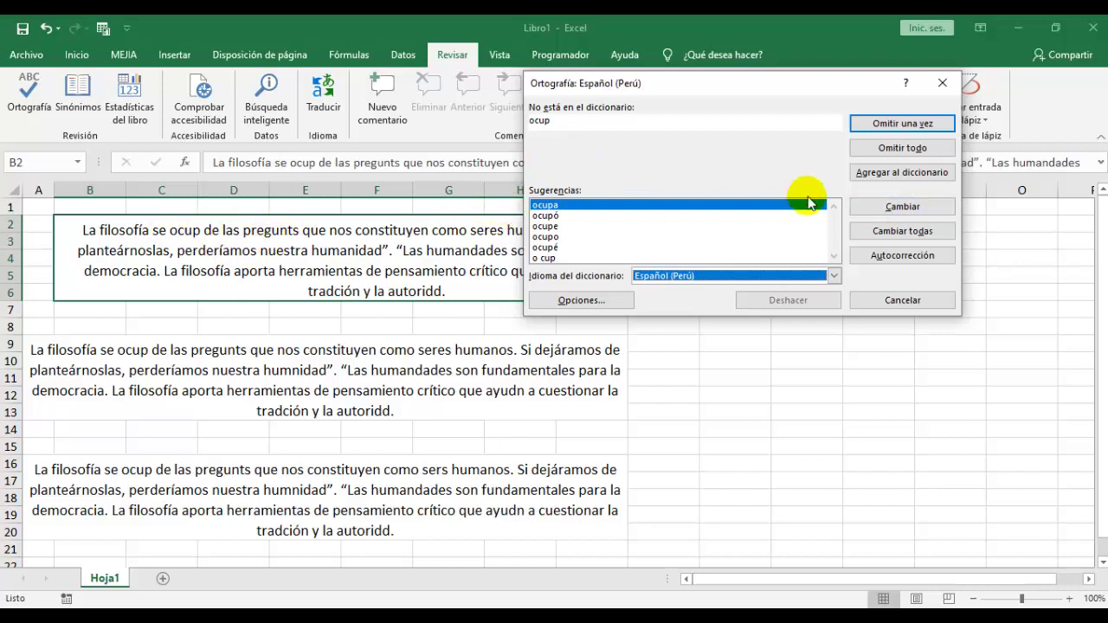
Step: Correct ocup, pregunts, humandades, ayudn, tradción and autoridd in the first paragraph
{"action": "left_click", "coordinate": [916, 210]}
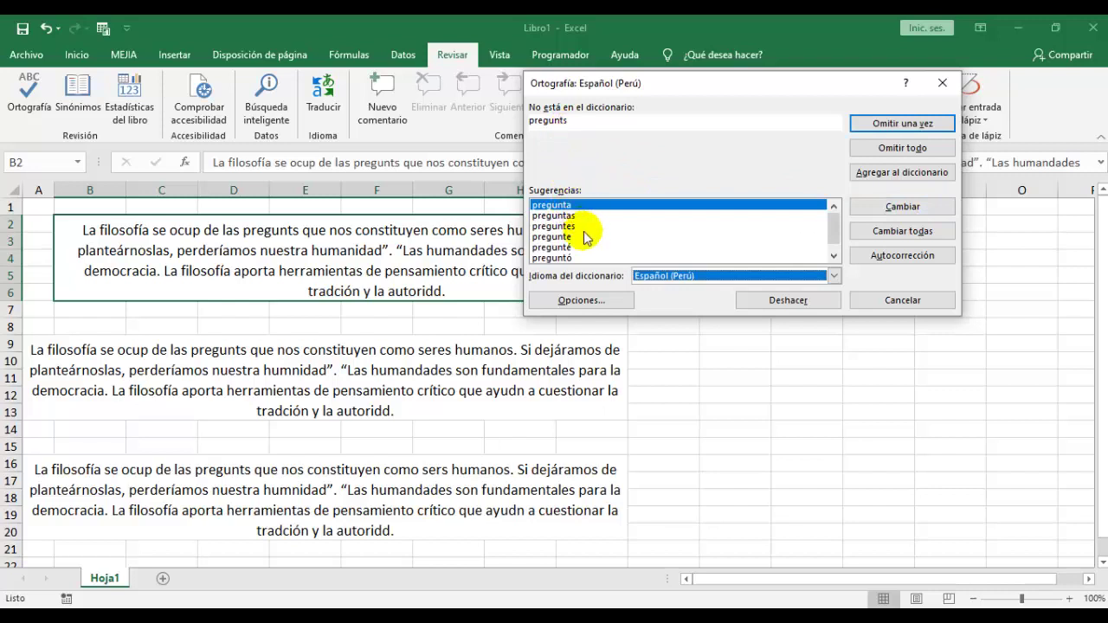
{"action": "left_click", "coordinate": [571, 215]}
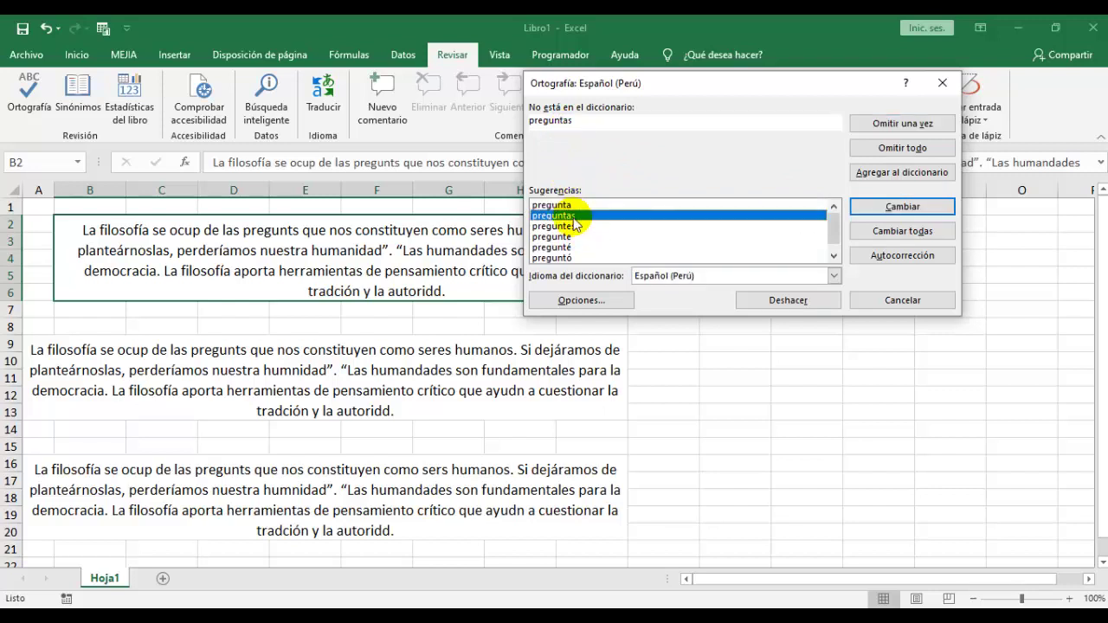
{"action": "left_click", "coordinate": [908, 240]}
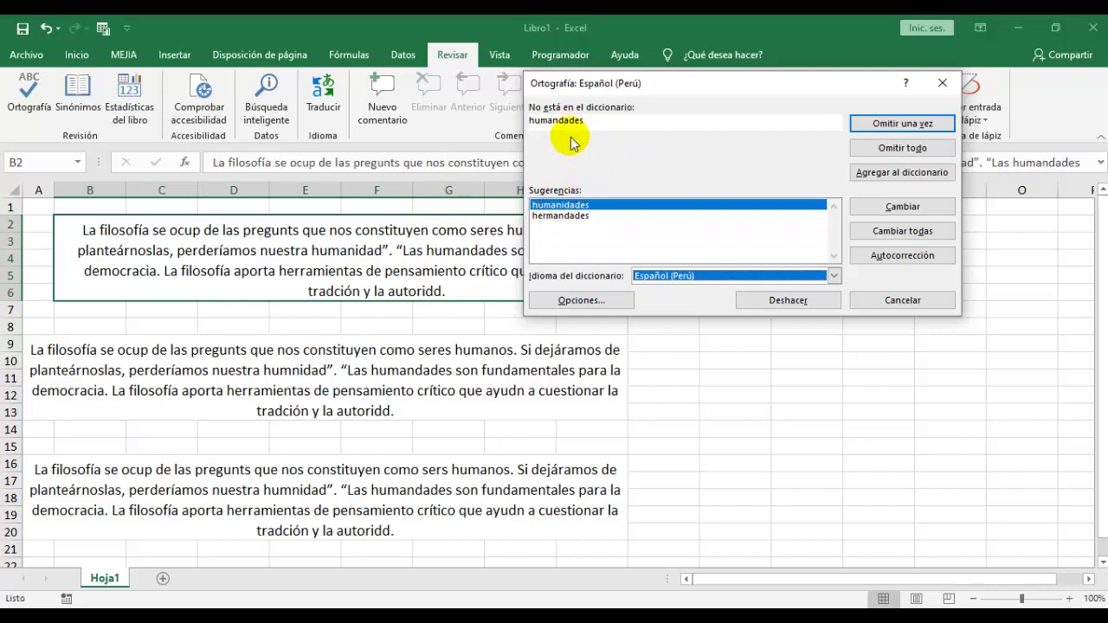
{"action": "left_click", "coordinate": [898, 232]}
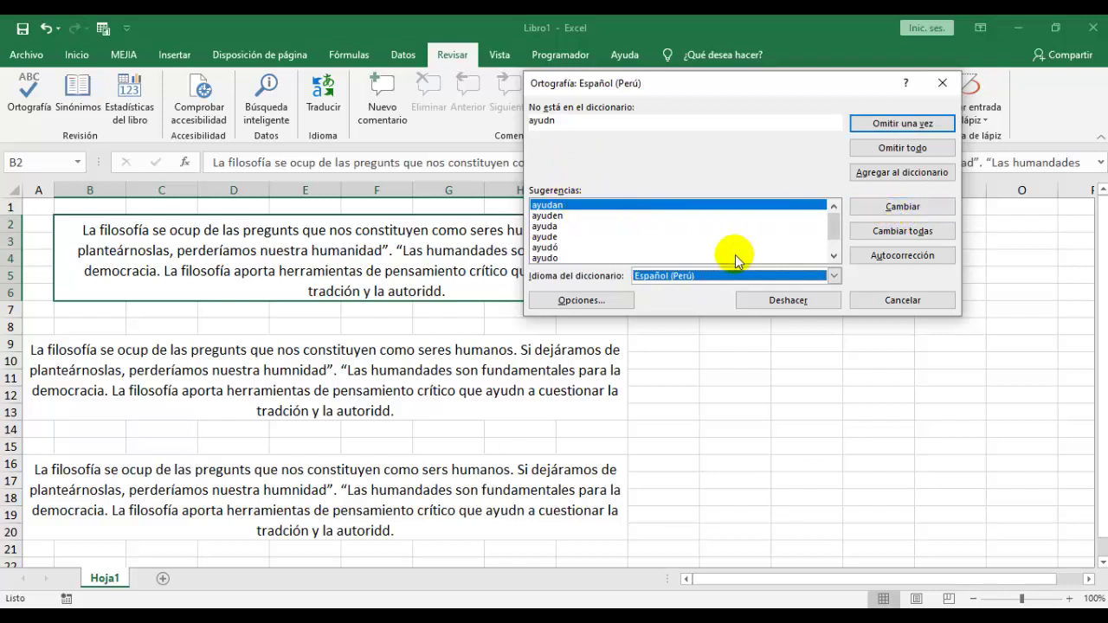
{"action": "left_click", "coordinate": [886, 232]}
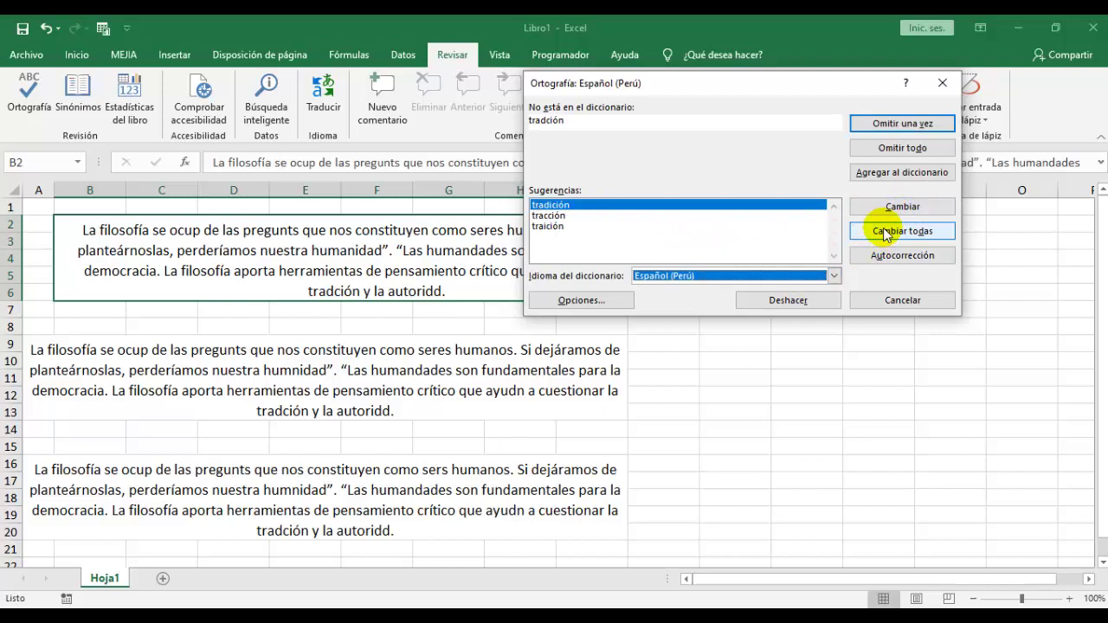
{"action": "left_click", "coordinate": [886, 232]}
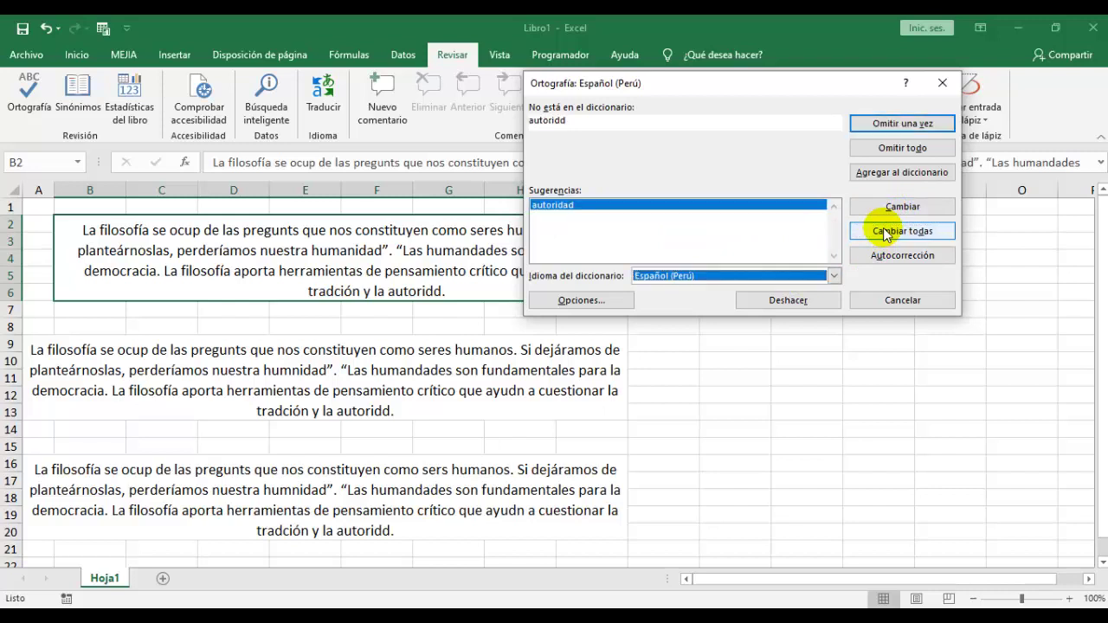
{"action": "left_click", "coordinate": [886, 232]}
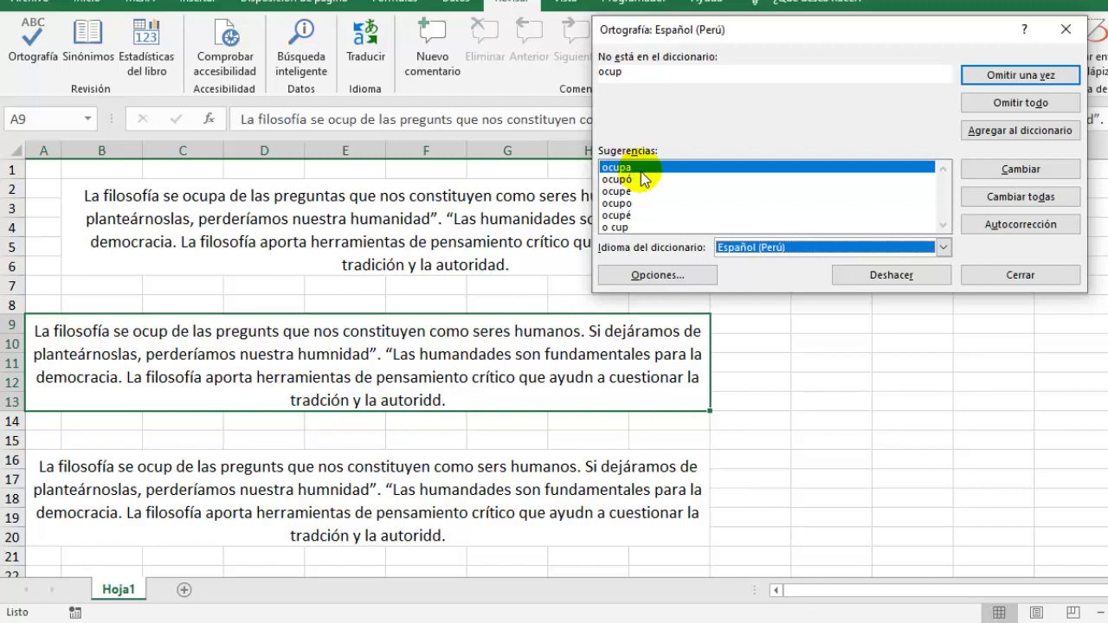
Step: Correct ocup, humnidad and humandades in the second copy and accept the completion message
{"action": "left_click", "coordinate": [1014, 199]}
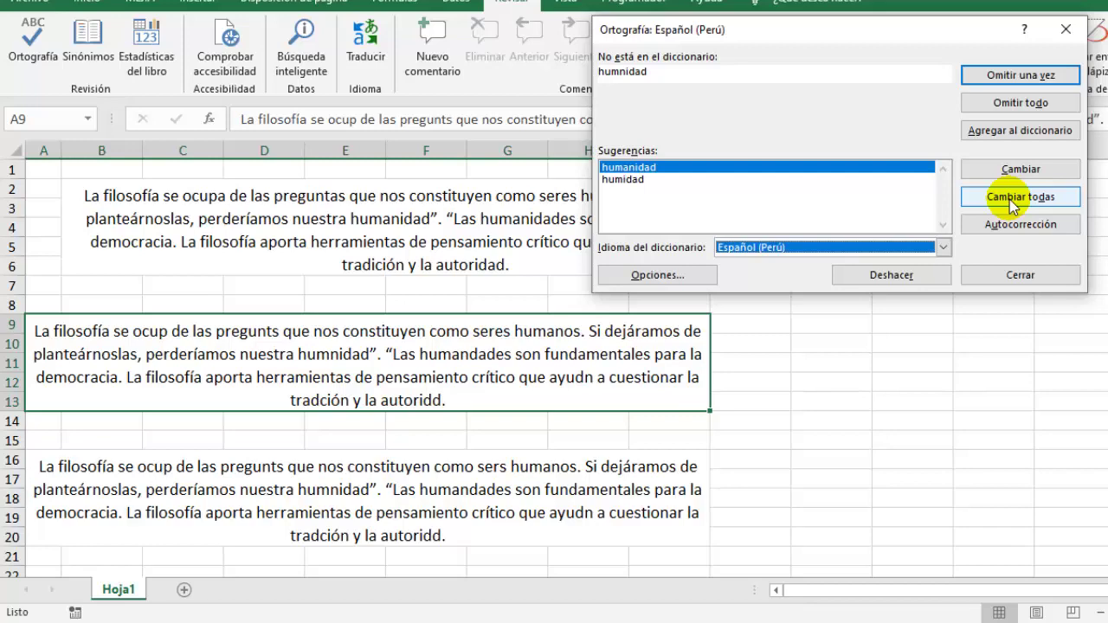
{"action": "left_click", "coordinate": [1014, 199]}
{"action": "left_click", "coordinate": [1015, 201]}
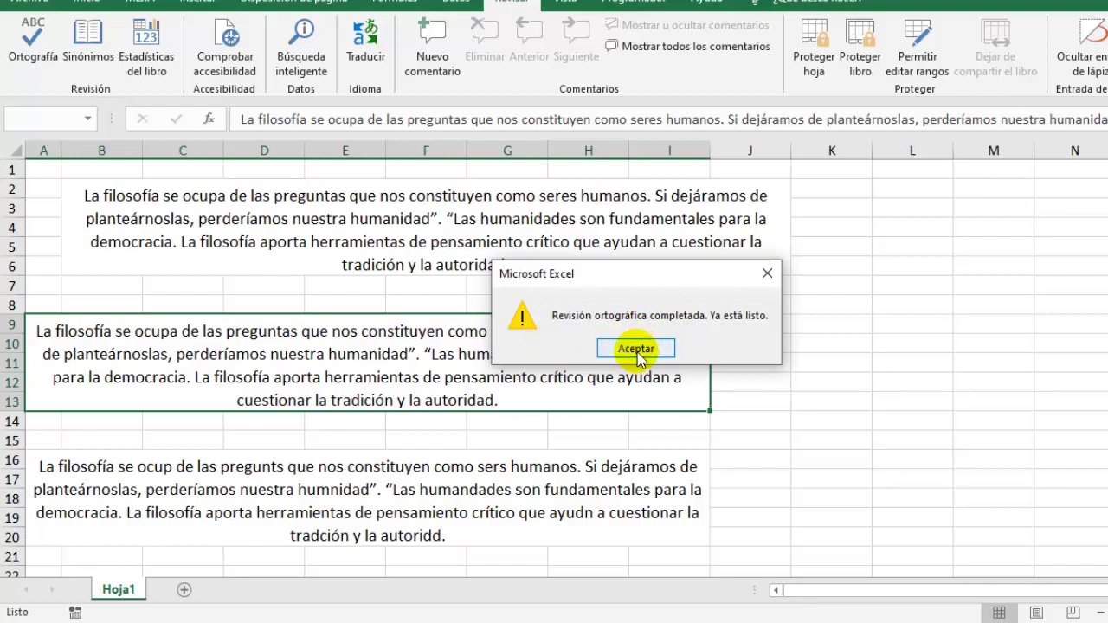
{"action": "left_click", "coordinate": [637, 350]}
{"action": "left_click", "coordinate": [859, 327]}
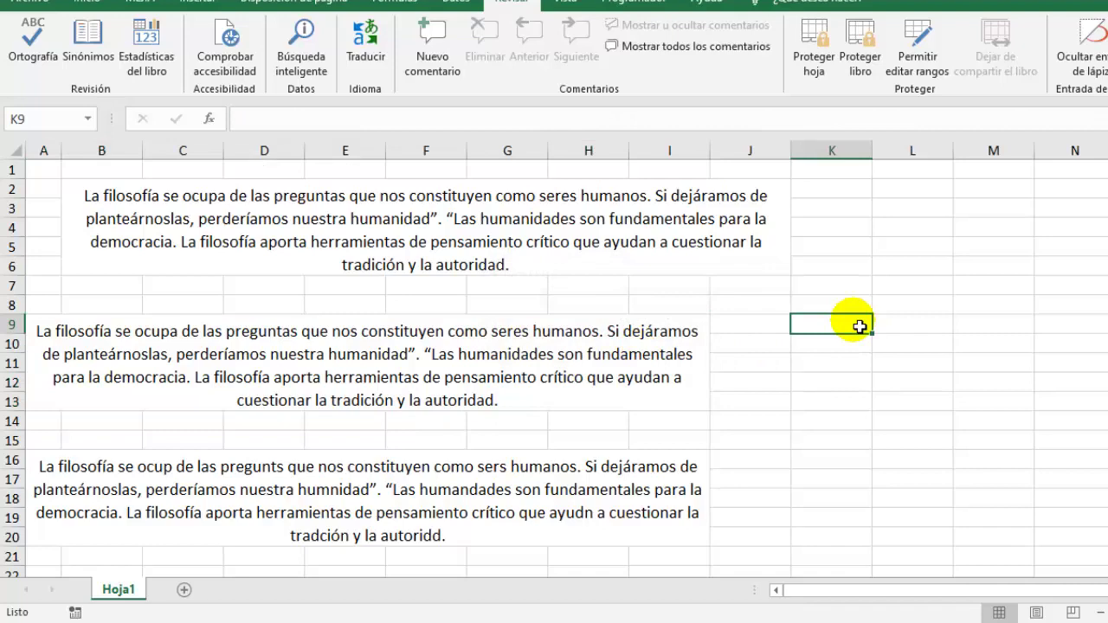
Step: Select empty cells beside the paragraphs, ending on cell L6
{"action": "left_click", "coordinate": [655, 212]}
{"action": "left_click", "coordinate": [948, 268]}
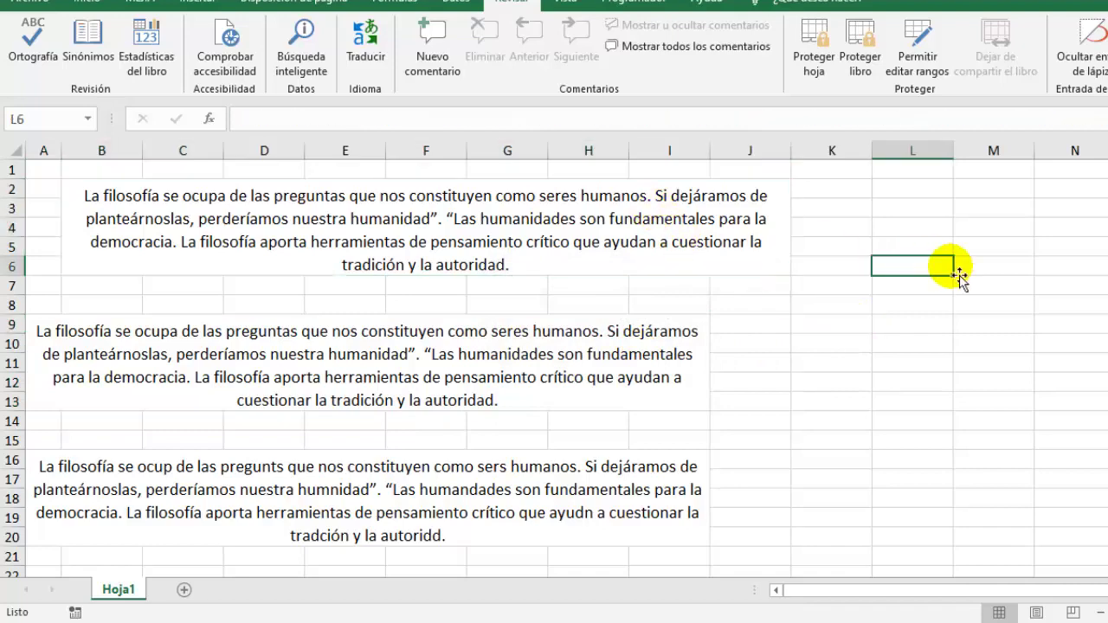